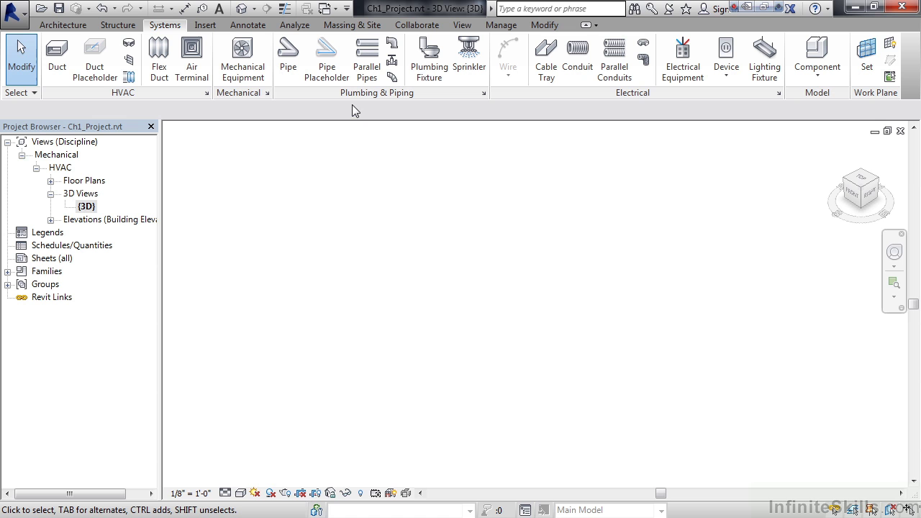
- Open Options, go to User Interface, and launch the Keyboard Shortcuts customization dialog
left_click(15, 15)
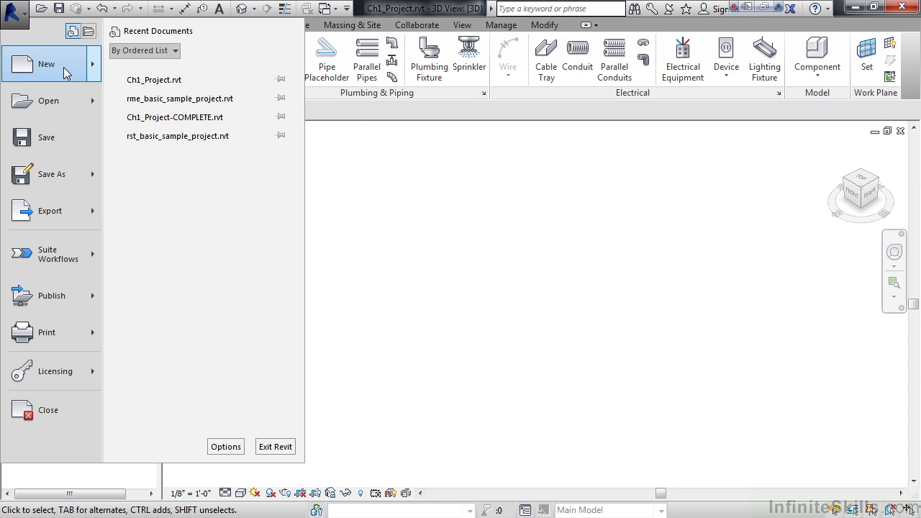
left_click(225, 447)
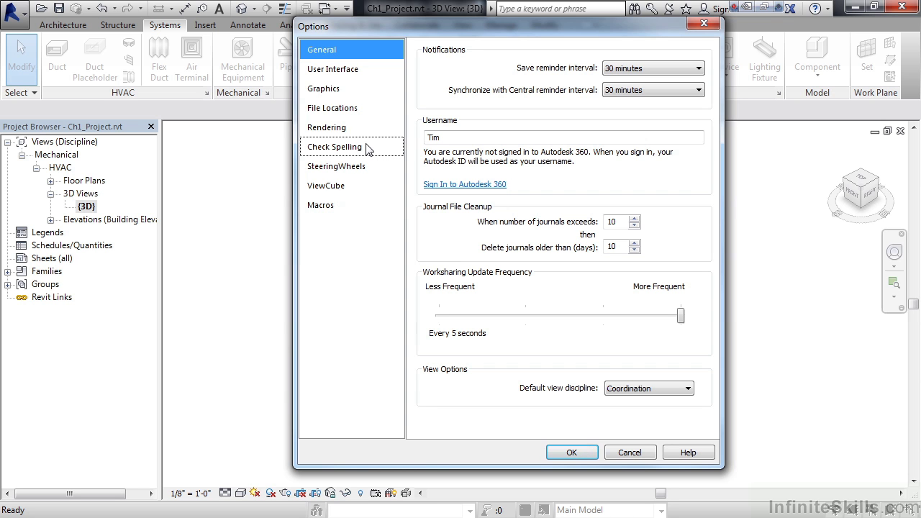
left_click(350, 75)
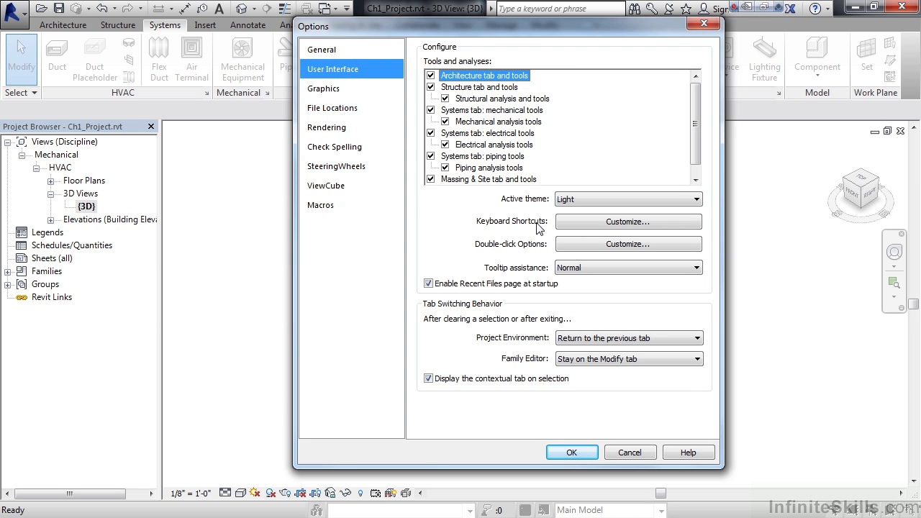
left_click(613, 224)
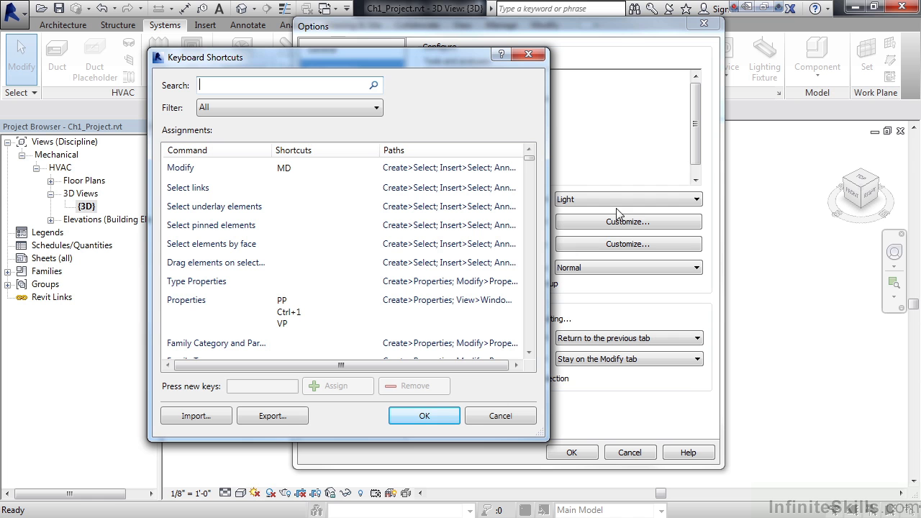
- Filter the shortcut list to All Reserved to review locked commands, then browse the filters toward Systems Tab
mouse_move(526, 166)
left_mouse_down()
mouse_move(526, 230)
mouse_move(531, 159)
left_mouse_up()
left_click(263, 108)
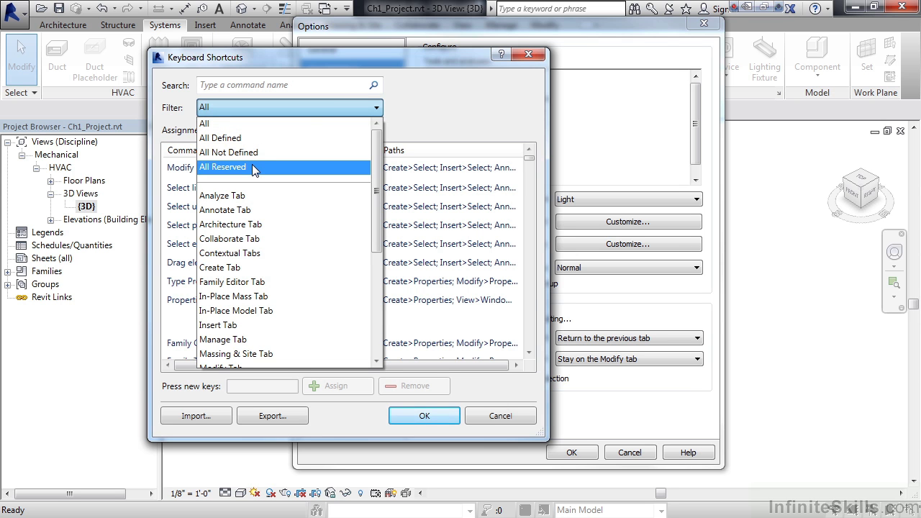
left_click(253, 168)
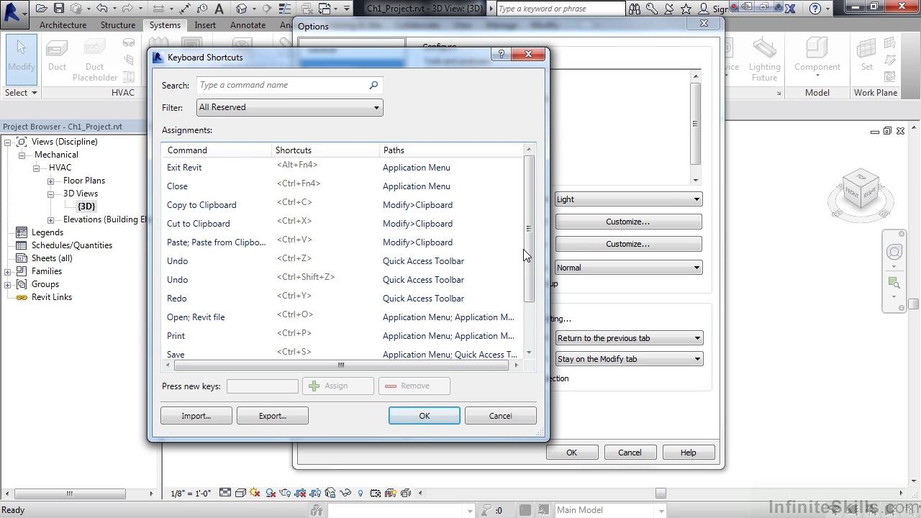
left_click_drag(533, 245, 528, 222)
left_click(326, 109)
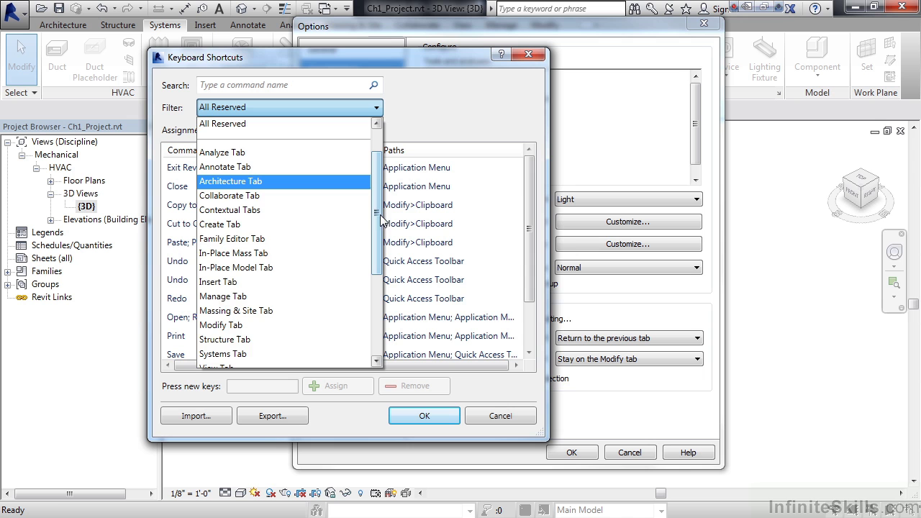
scroll(379, 249, "down", 1)
scroll(379, 248, "down", 1)
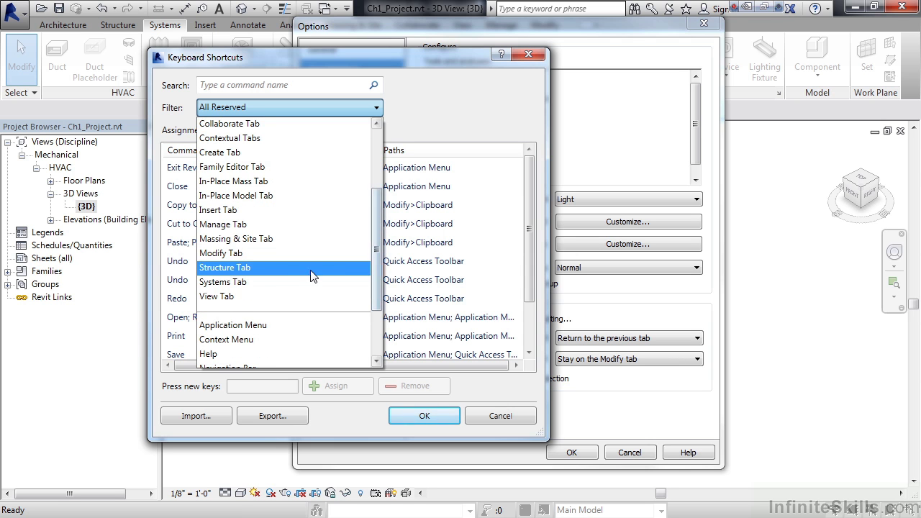
- Filter the list to Systems Tab and select the unassigned Duct Placeholder command
left_click(266, 283)
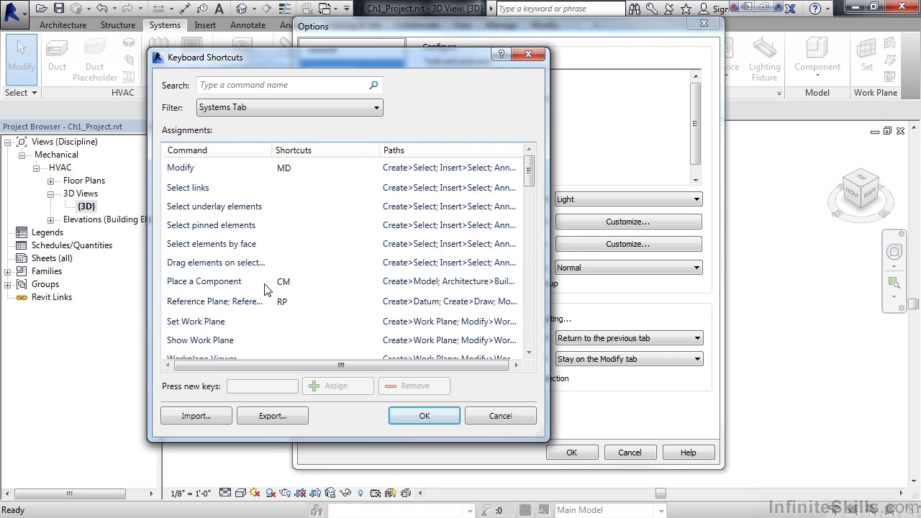
left_click_drag(529, 180, 530, 207)
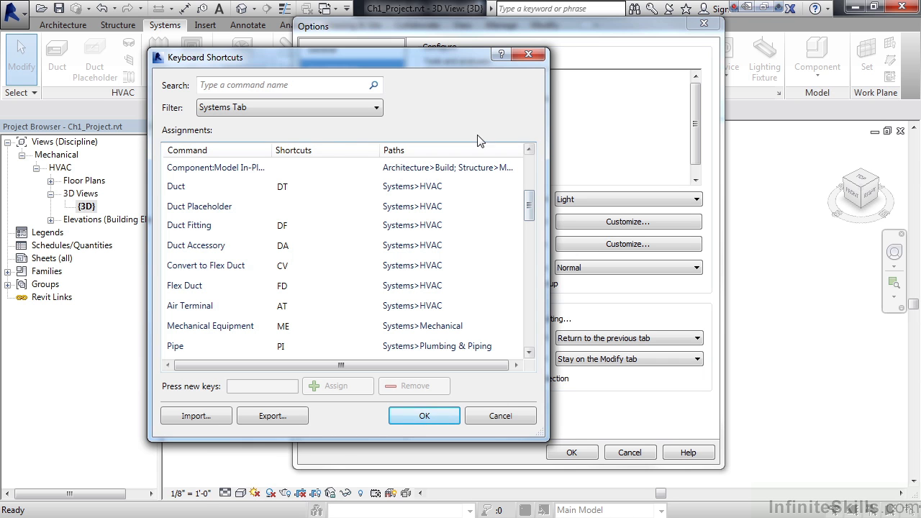
left_click(212, 208)
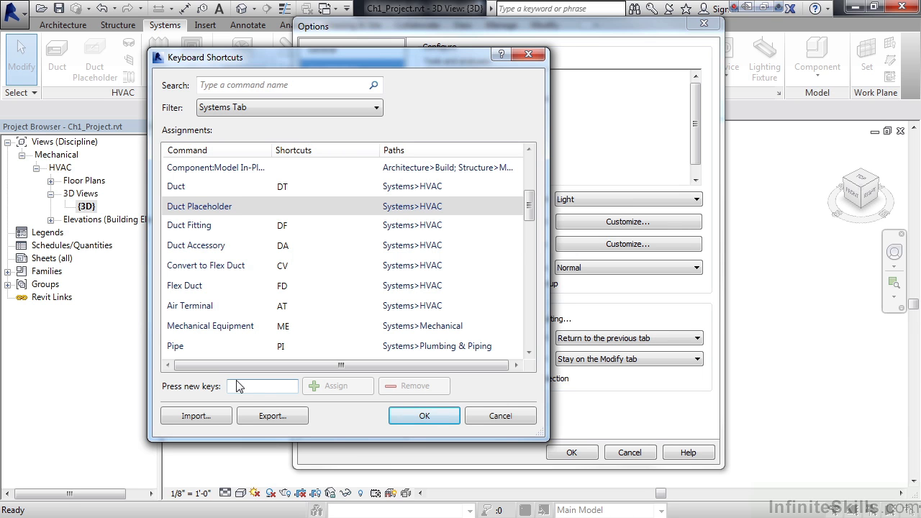
- Assign DT to Duct Placeholder, accepting the duplicate-shortcut warning that Duct already uses it
type("DT")
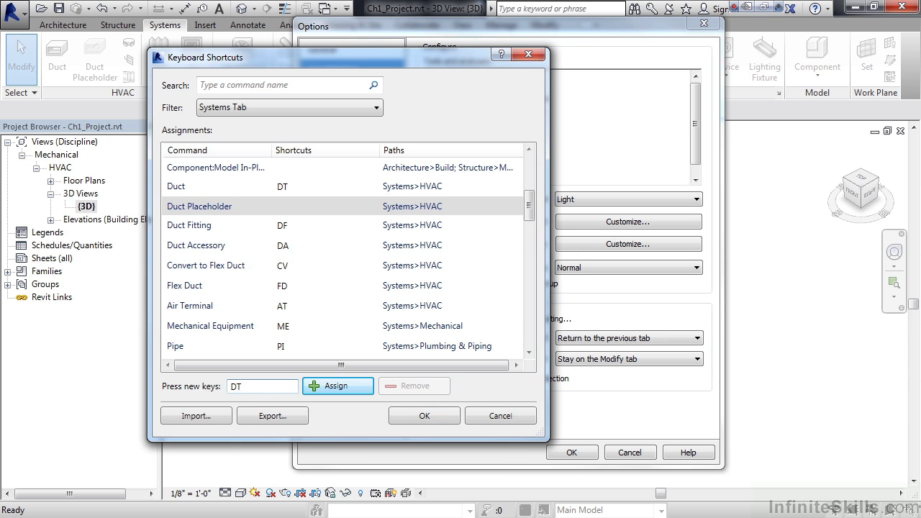
left_click(337, 385)
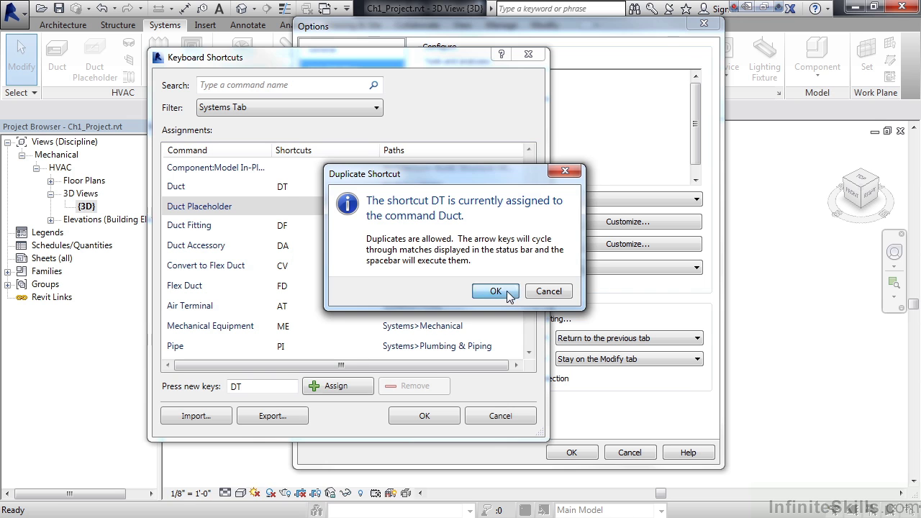
left_click(495, 291)
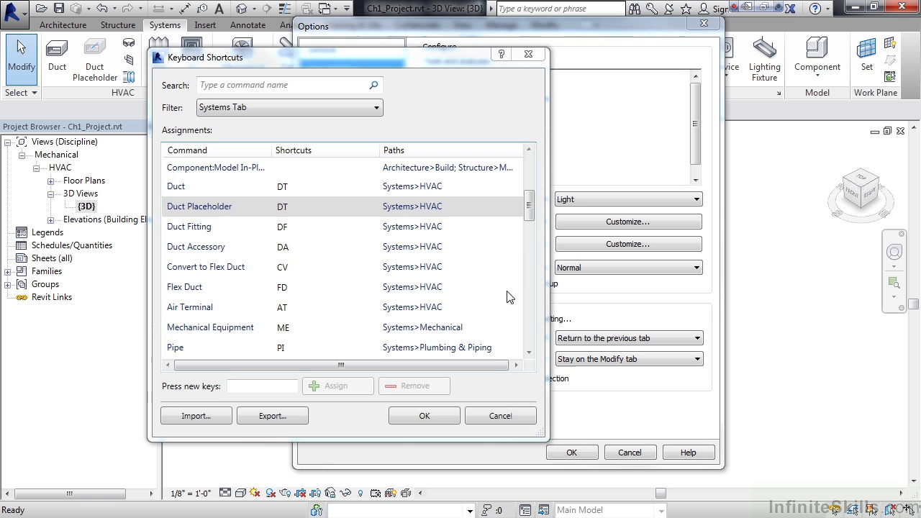
- Save the new shortcut, close Options, and enter DT in the 3D view
left_click(424, 415)
left_click(571, 451)
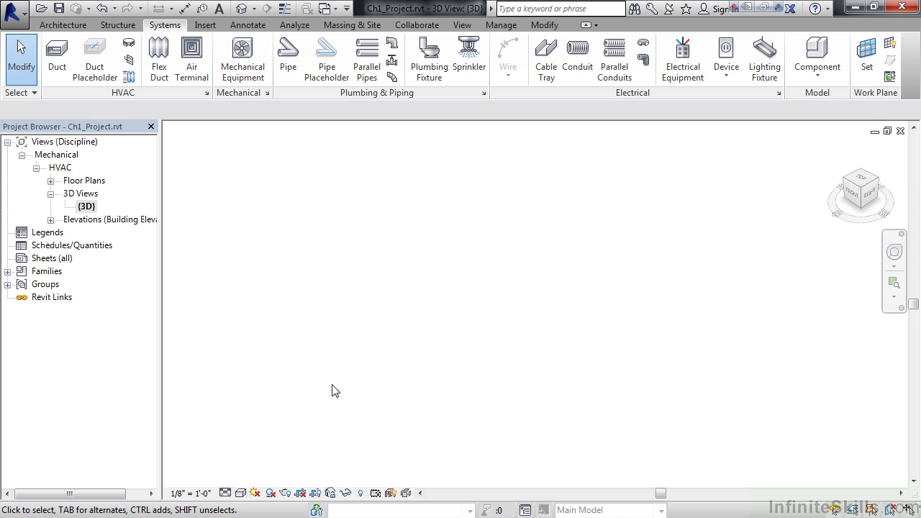
key("d")
key("t")
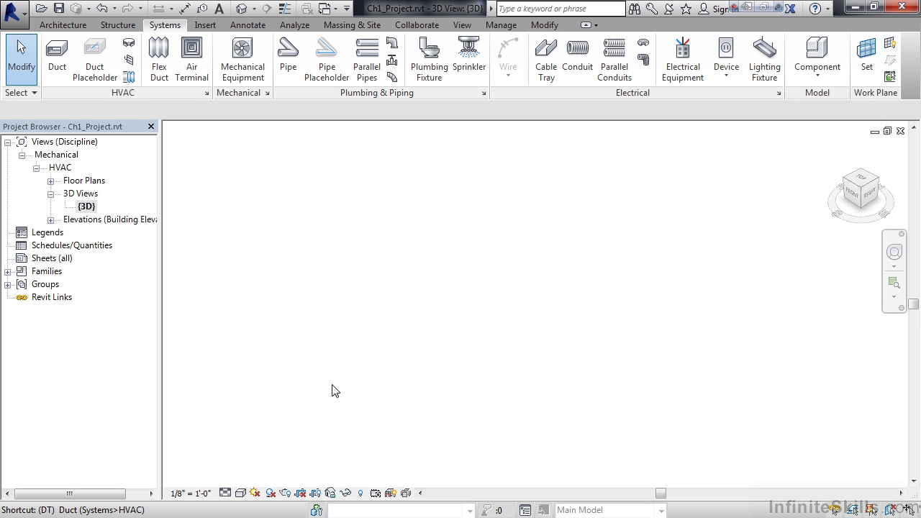
- Cycle the DT suggestion back and forth between Duct and Duct Placeholder, ending on Duct
key("Down")
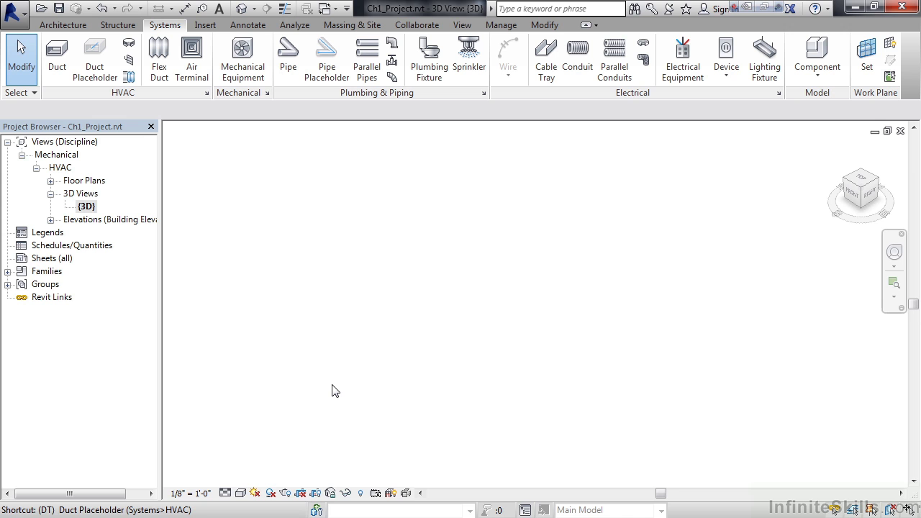
key("Up")
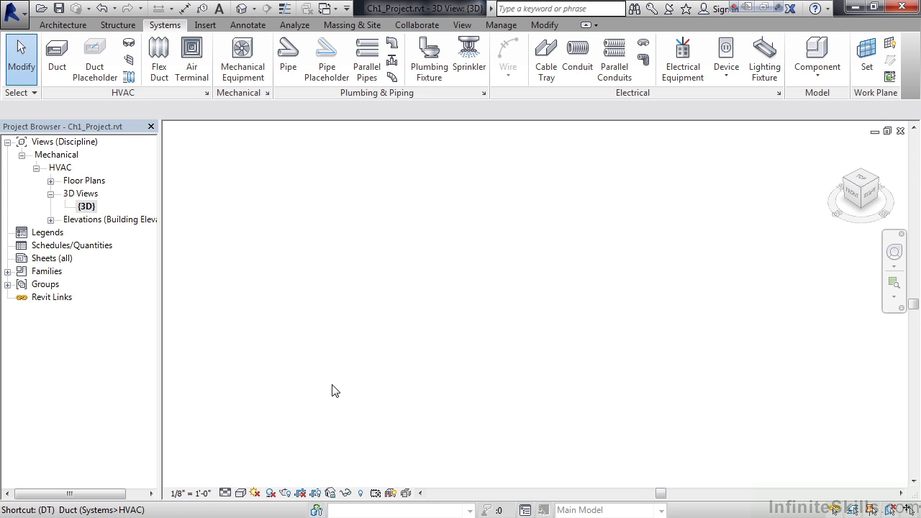
key("Down")
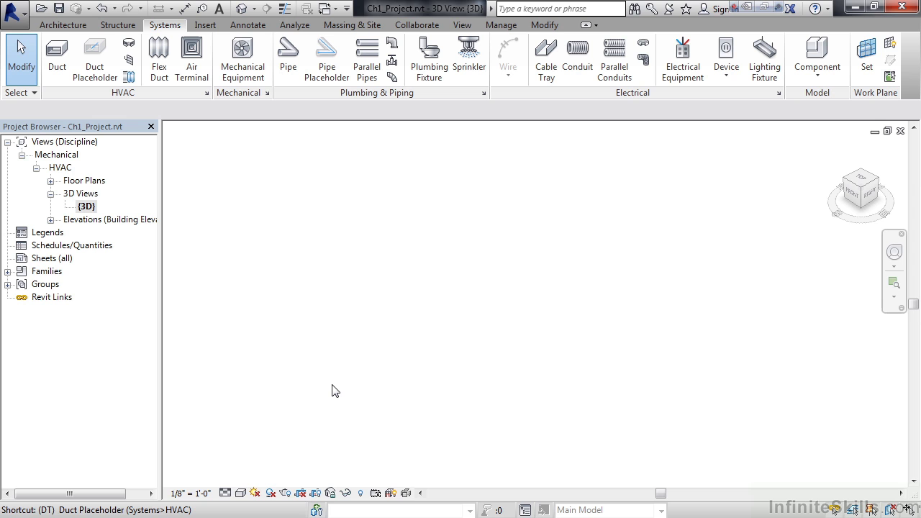
key("Up")
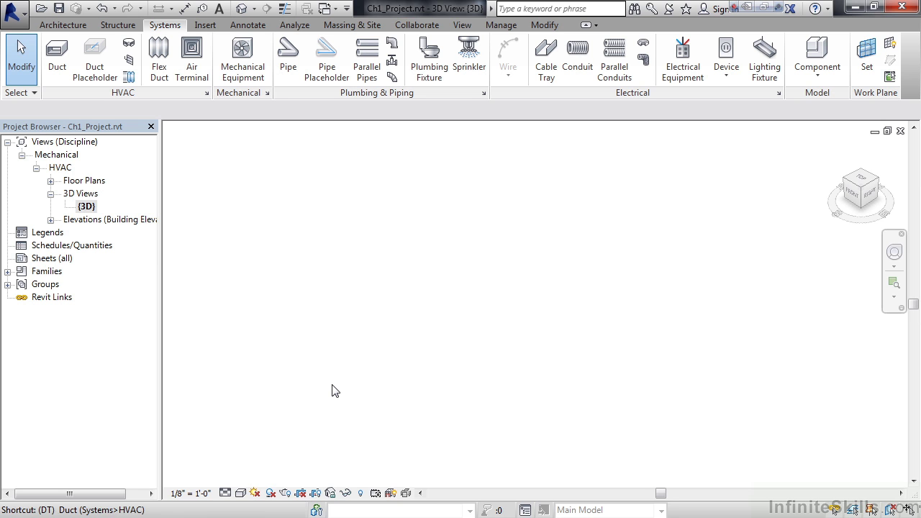
key("Down")
key("Up")
key("Down")
key("Up")
key("Down")
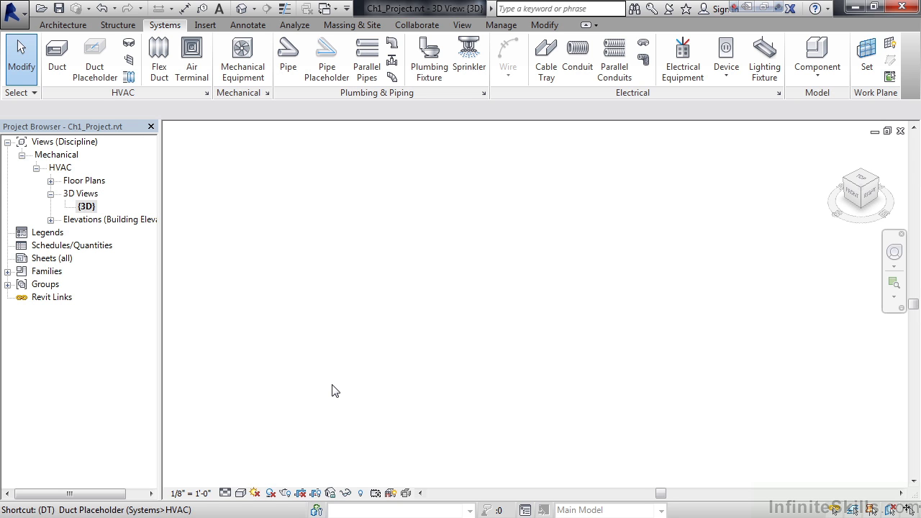
key("Up")
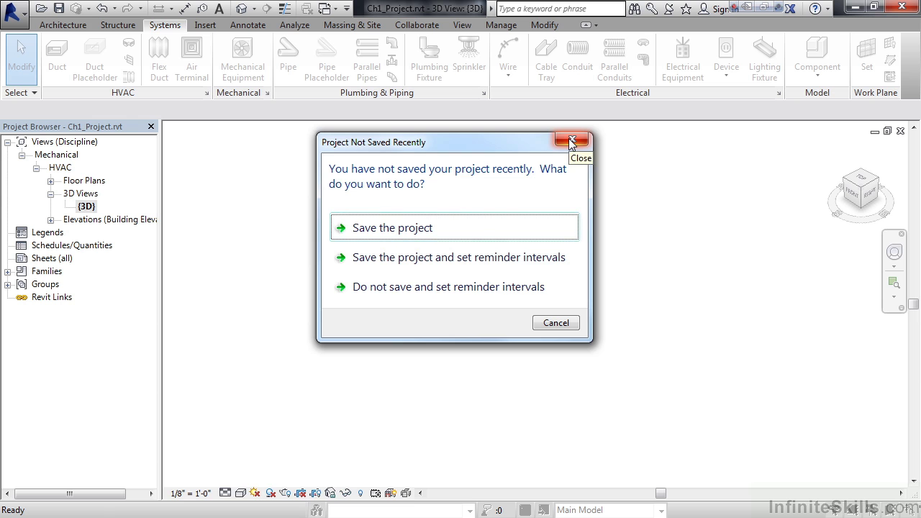
- Dismiss the save reminder, then launch Duct Placeholder through DT and cancel it
left_click(572, 141)
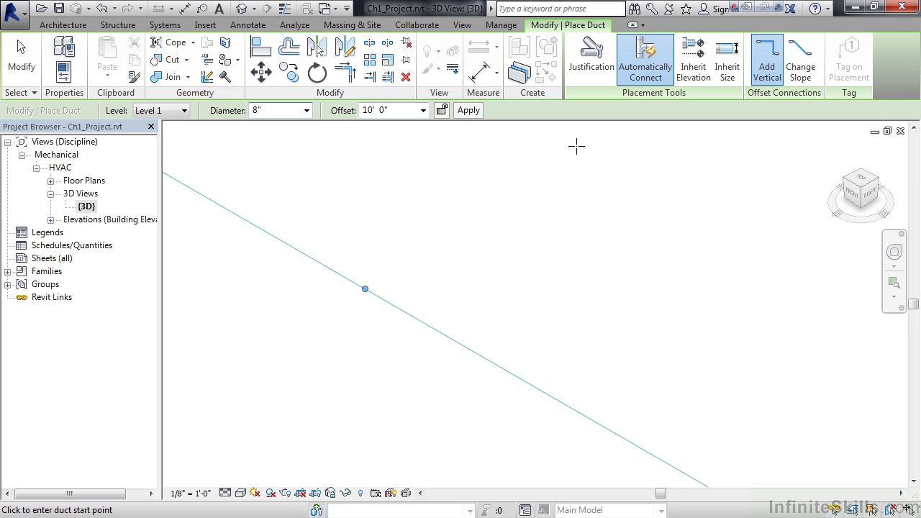
key("Escape")
key("Escape")
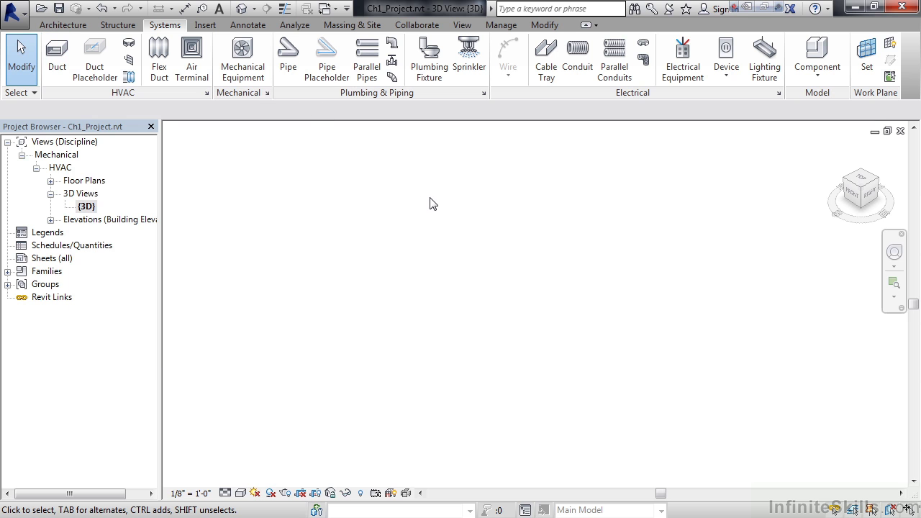
key("d")
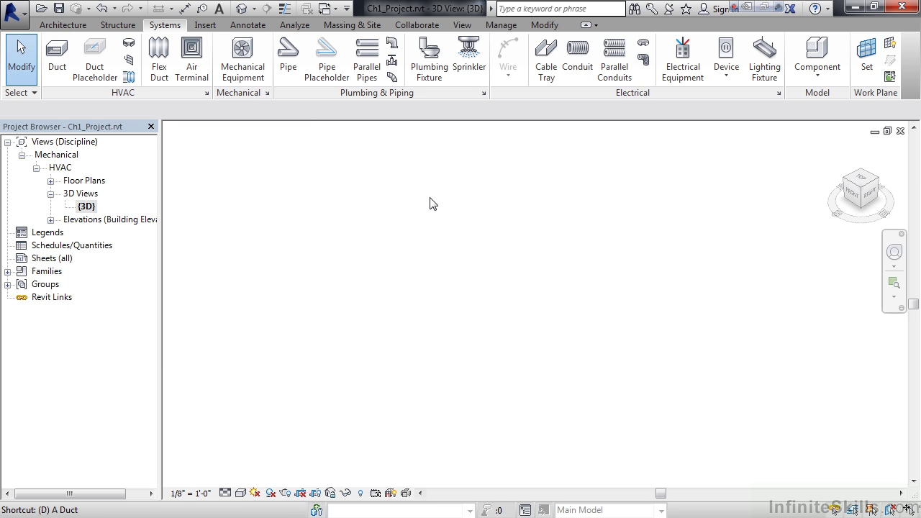
key("t")
key("Down")
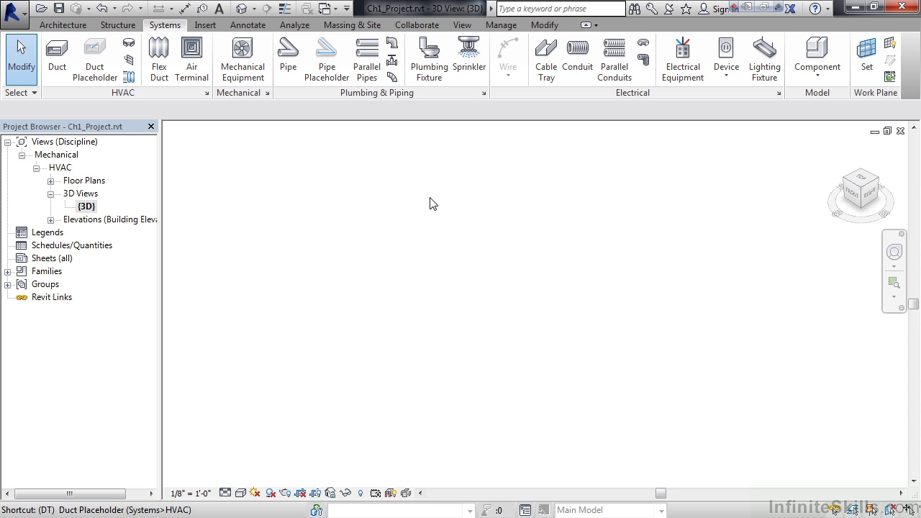
key("Down")
key("Down")
key("space")
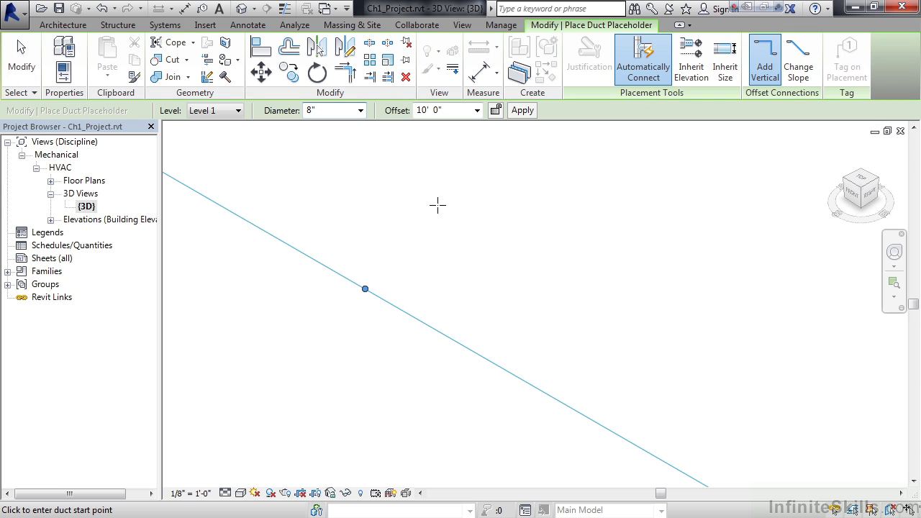
key("Escape")
key("Escape")
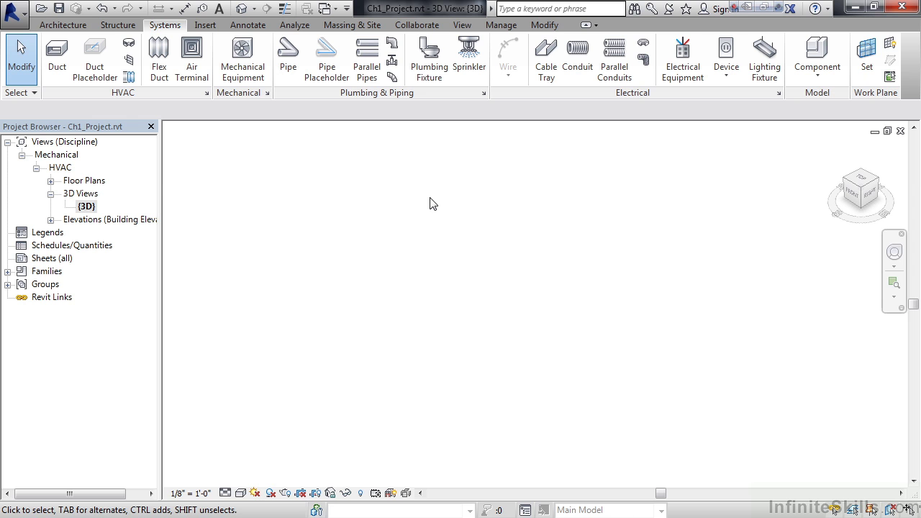
- Start the Pipe command with the PI shortcut, then cancel it
key("p")
key("i")
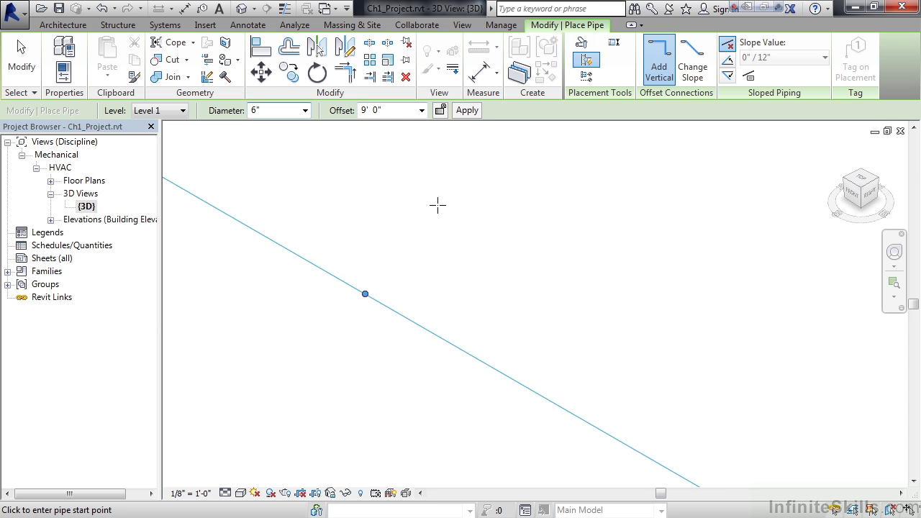
key("Escape")
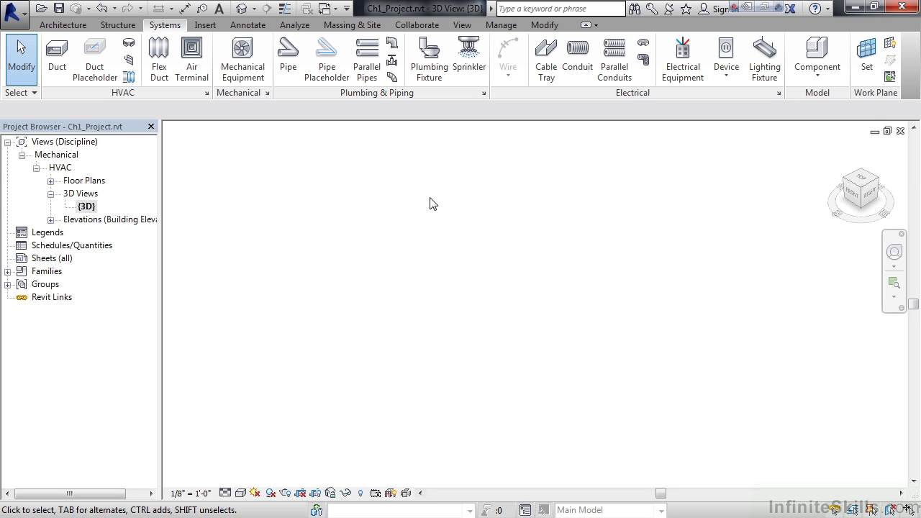
- Reopen Keyboard Shortcuts with KS and filter the list to Systems Tab
key("k")
key("s")
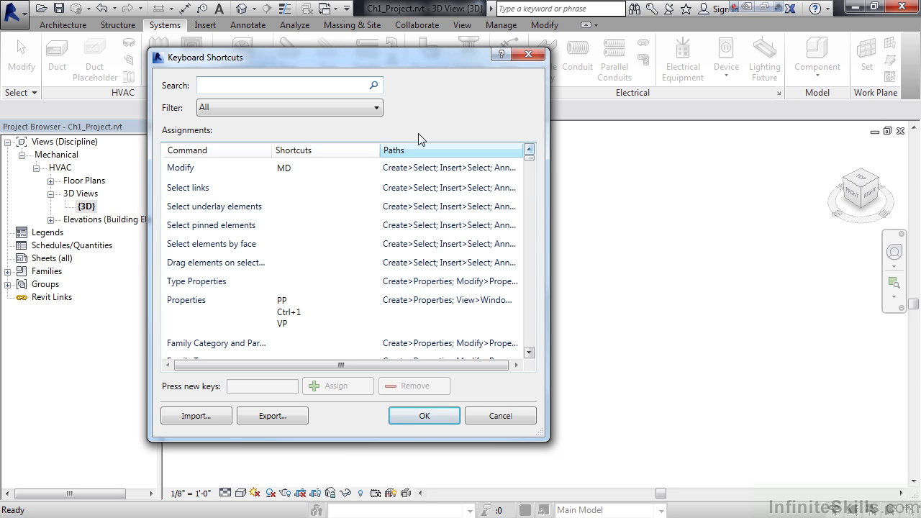
left_click(376, 108)
scroll(374, 246, "down", 3)
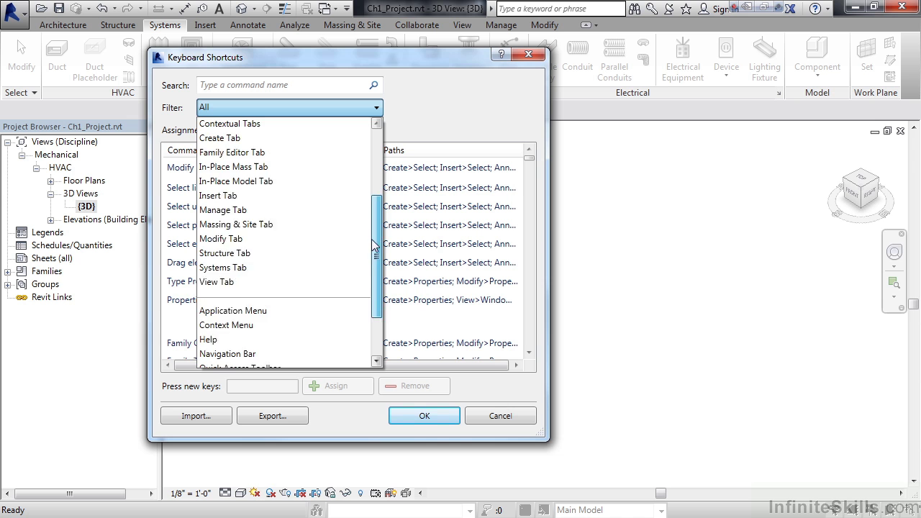
scroll(375, 246, "down", 1)
left_click(253, 254)
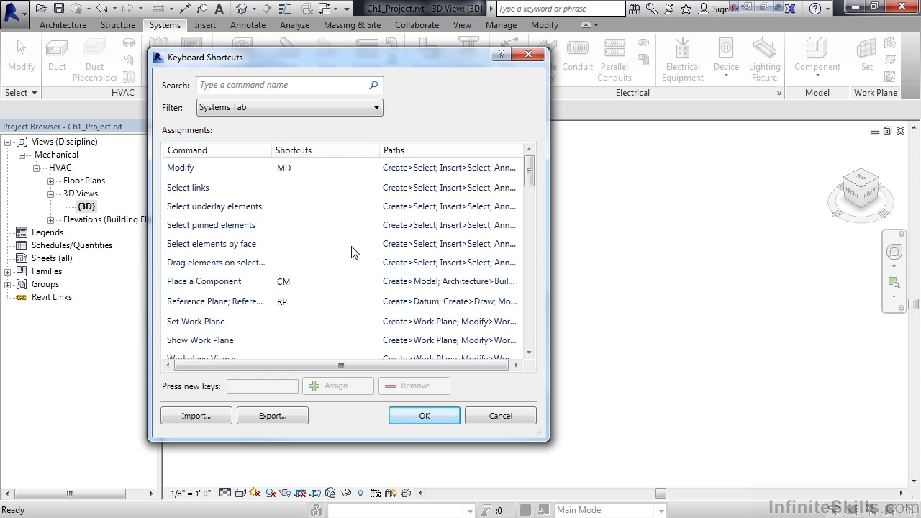
- Remove the DT shortcut from Duct Placeholder
left_click_drag(531, 174, 530, 199)
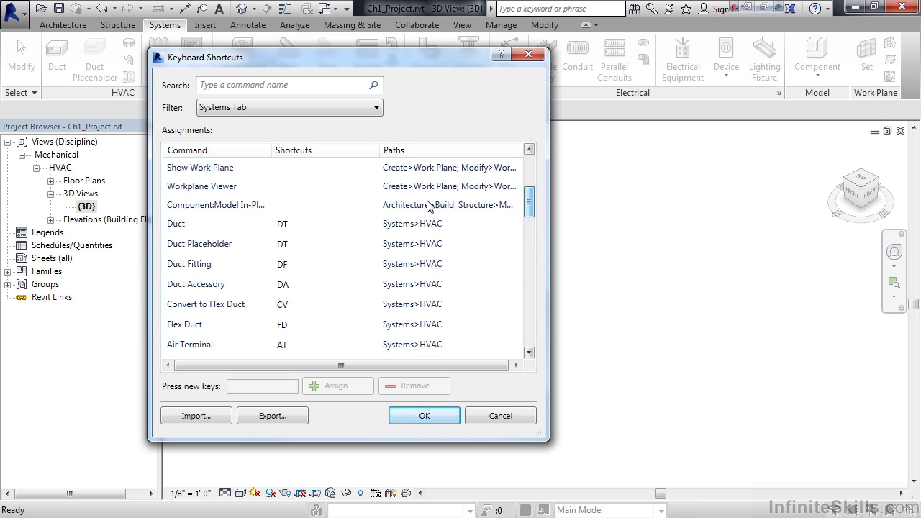
left_click(231, 249)
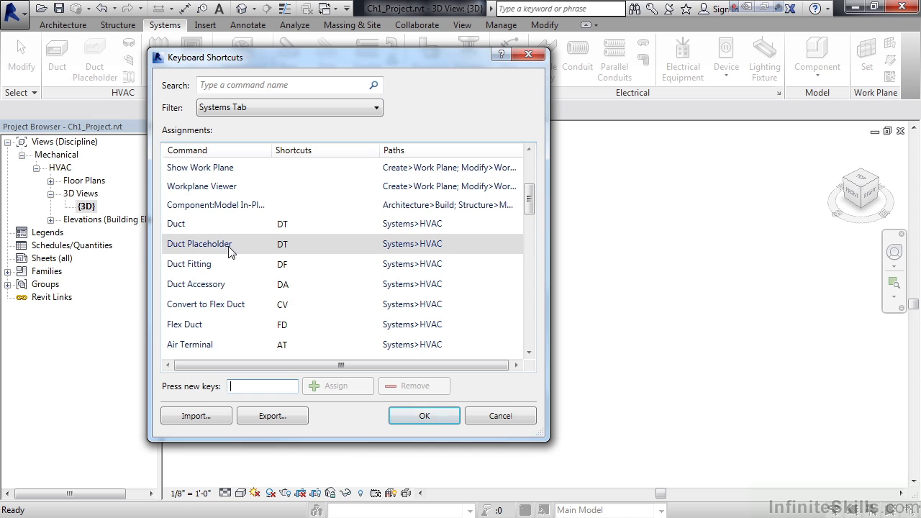
left_click(283, 245)
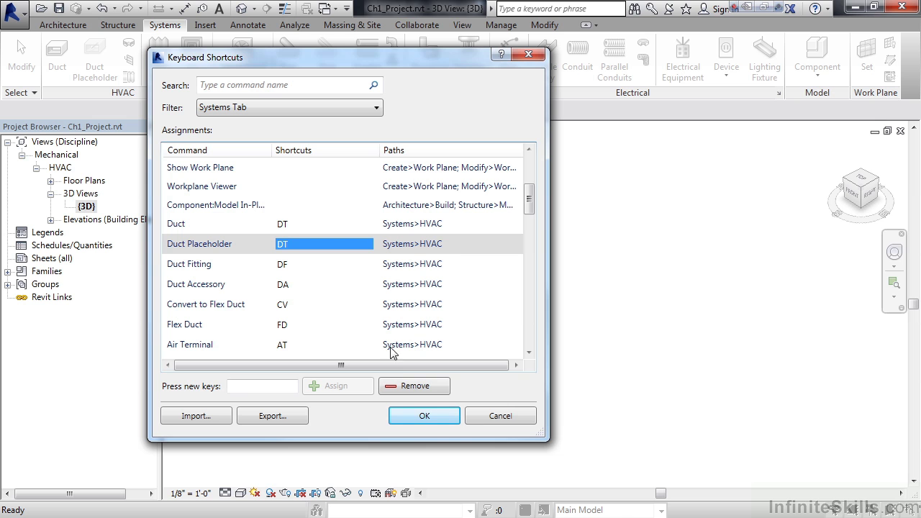
left_click(414, 385)
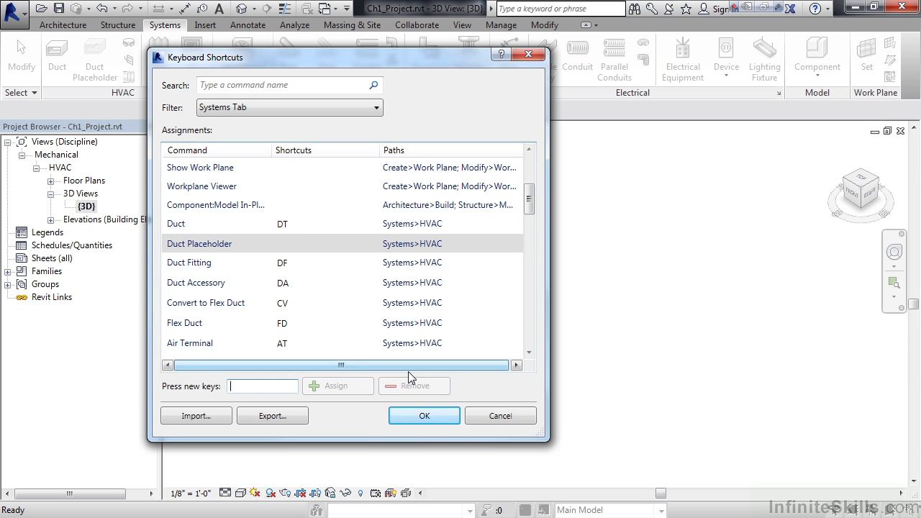
- Confirm the shortcut changes with OK, returning to the empty {3D} view
left_click(413, 417)
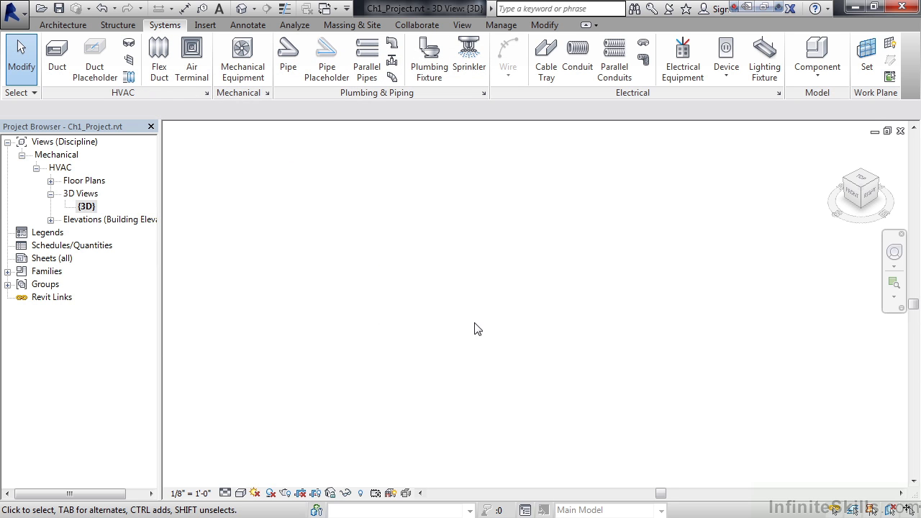